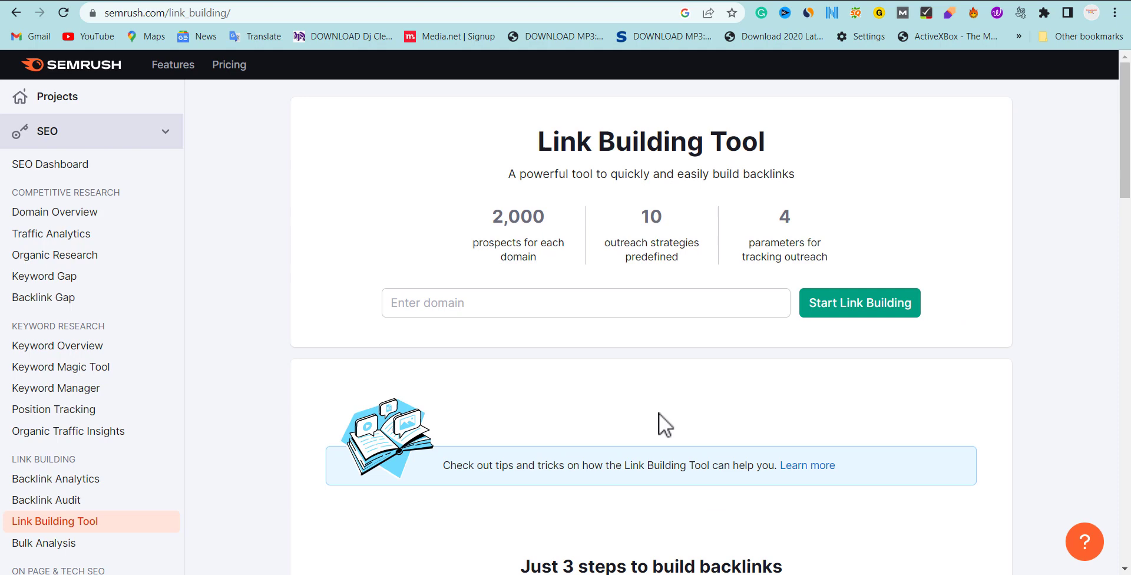
key(alt+Left)
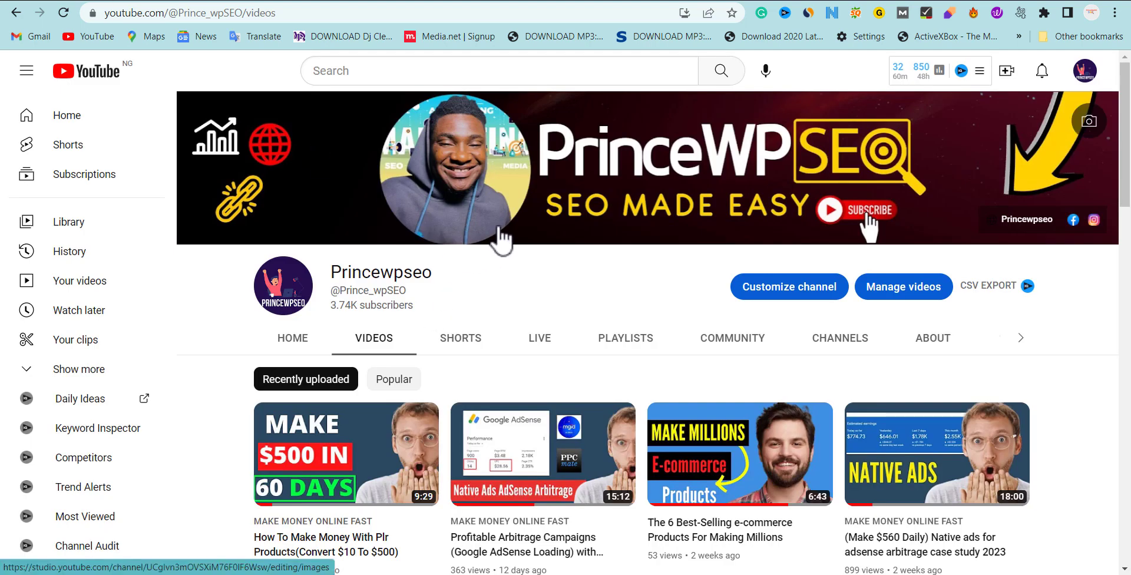
key(alt+Right)
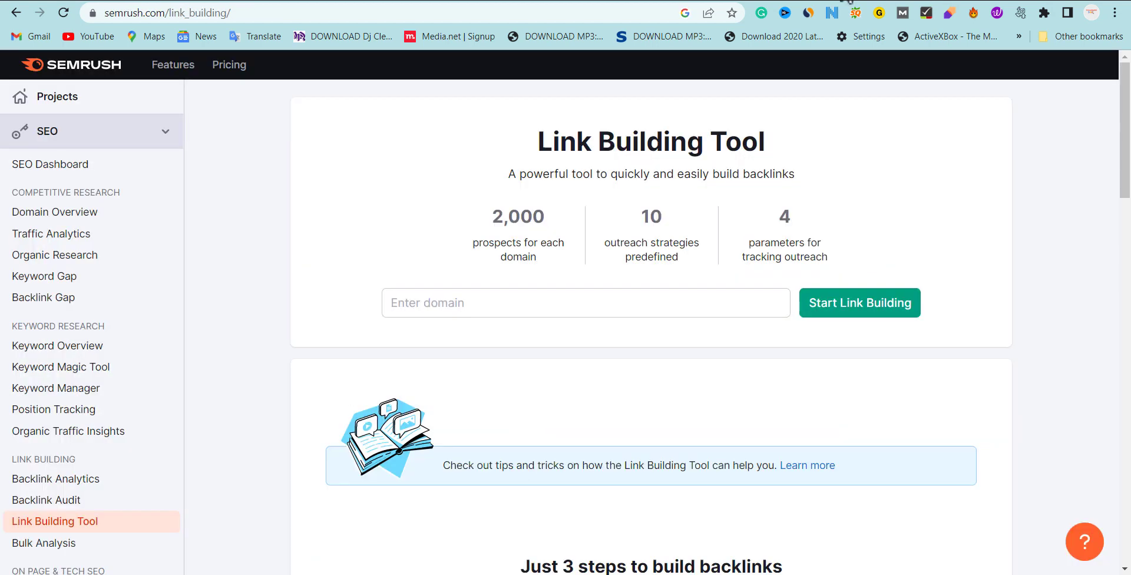
click(500, 296)
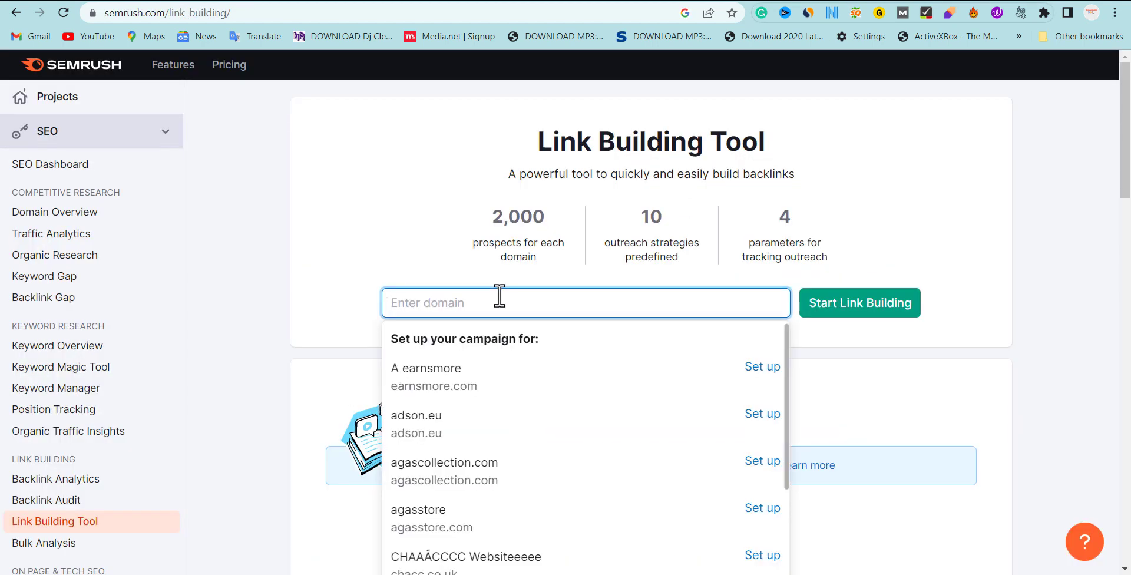
text(https://dhandhokaa.com/)
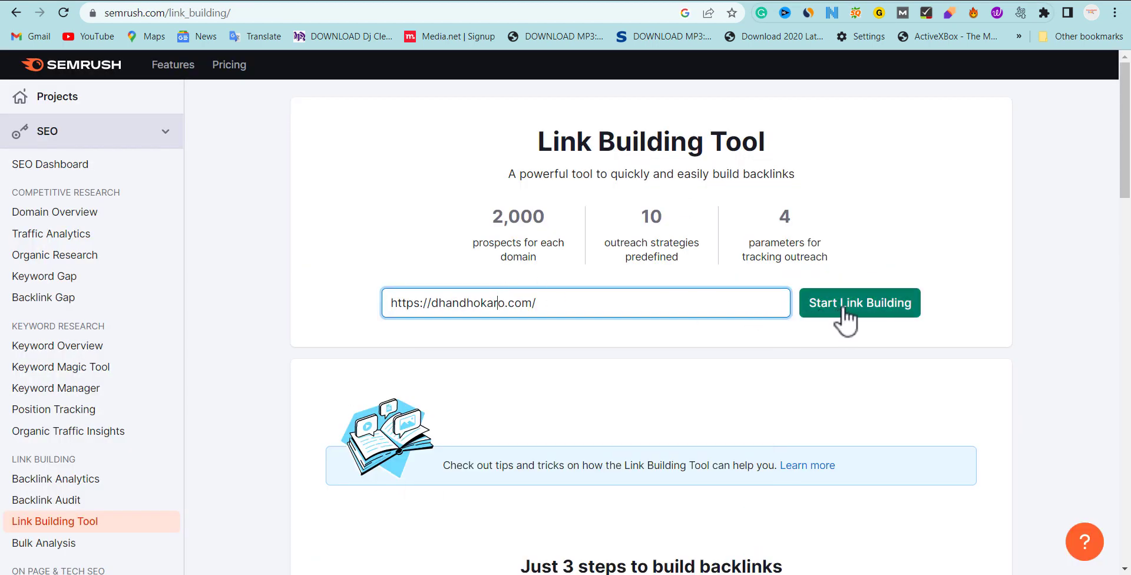
click(866, 303)
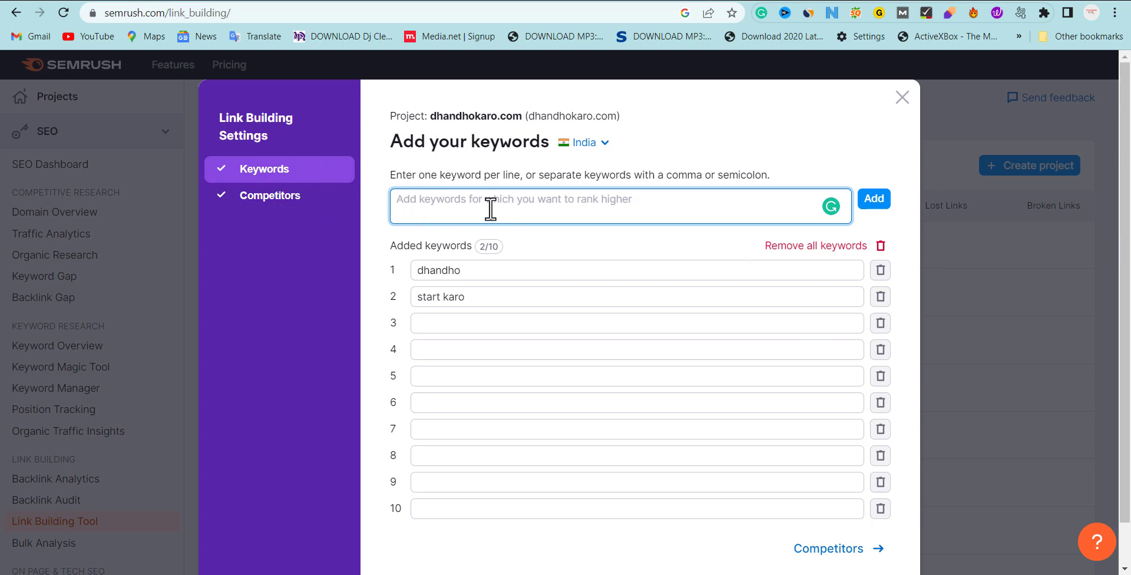
click(524, 201)
key(Escape)
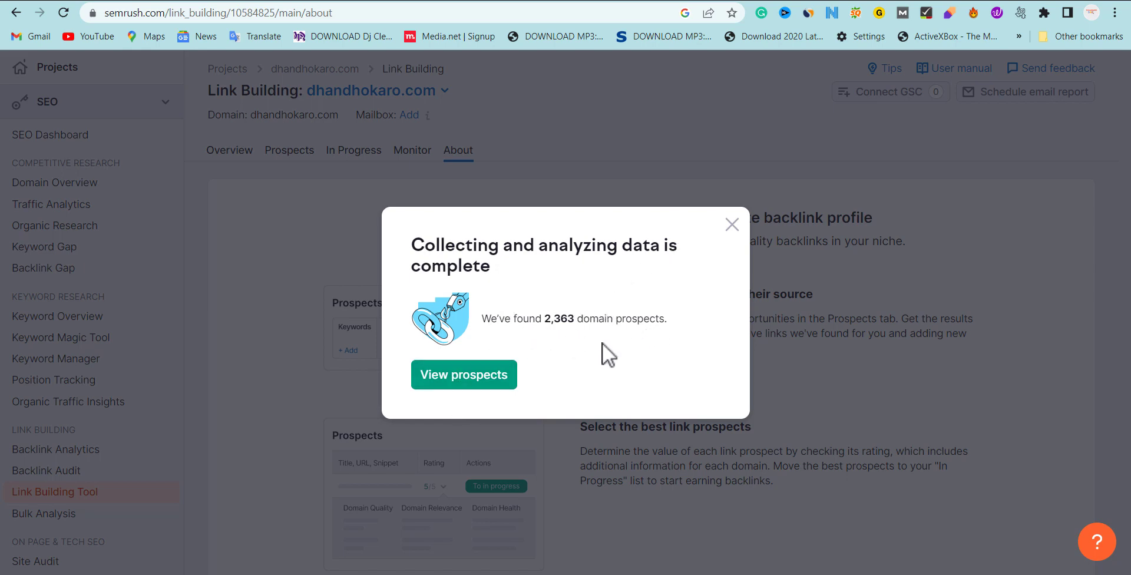
Step: Open the domain prospects found for dhandhokaro.com and examine their URL types, authority scores and ratings
click(485, 377)
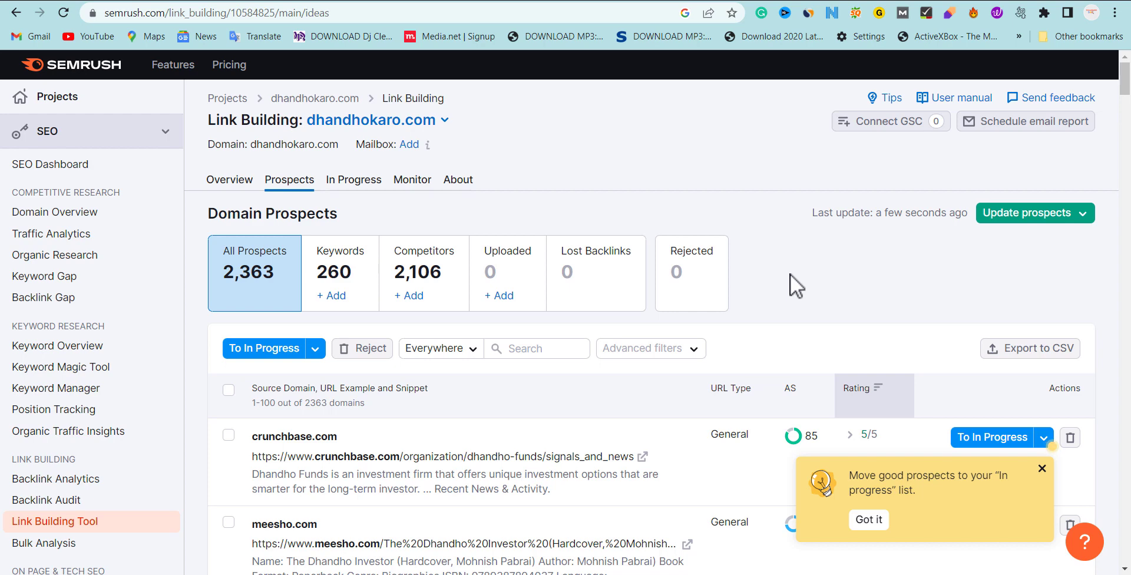
click(867, 519)
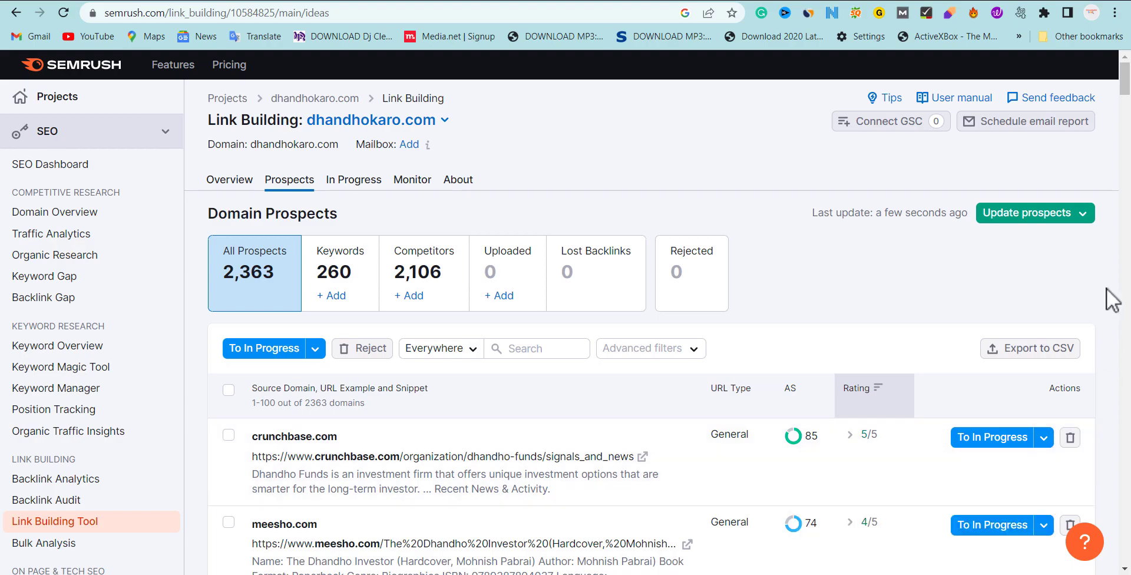
drag(1128, 79, 1130, 178)
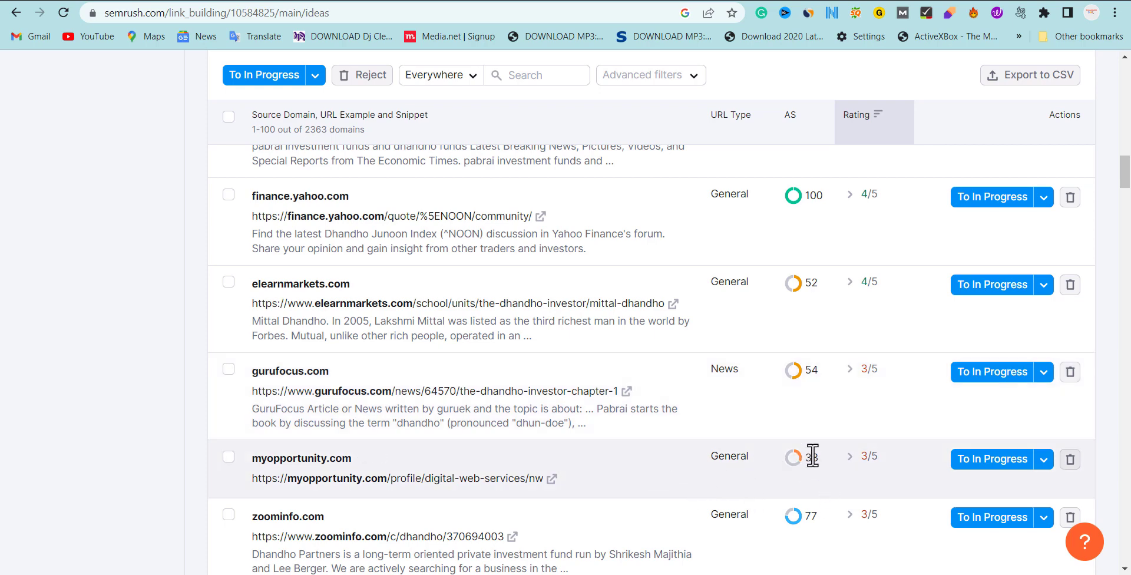
mouse_move(797, 124)
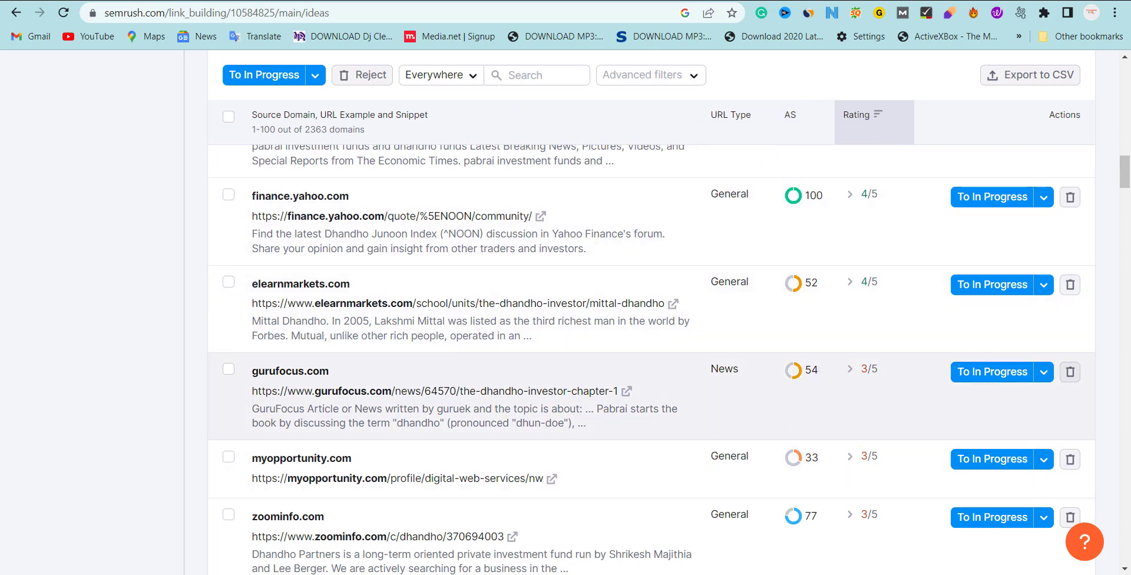
scroll(793, 370, down, 20)
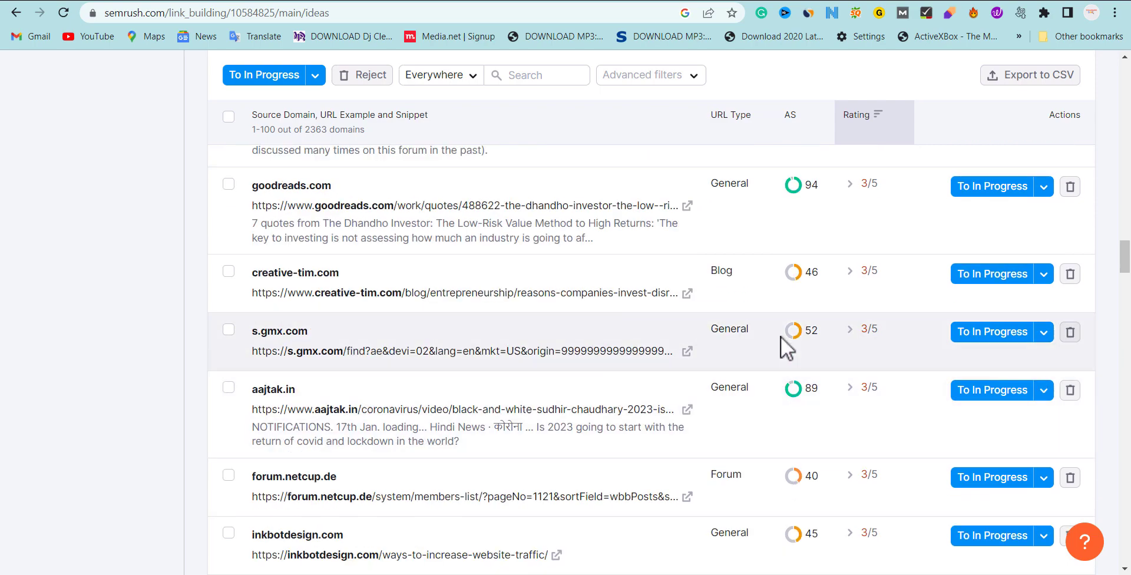
drag(1122, 259, 1128, 297)
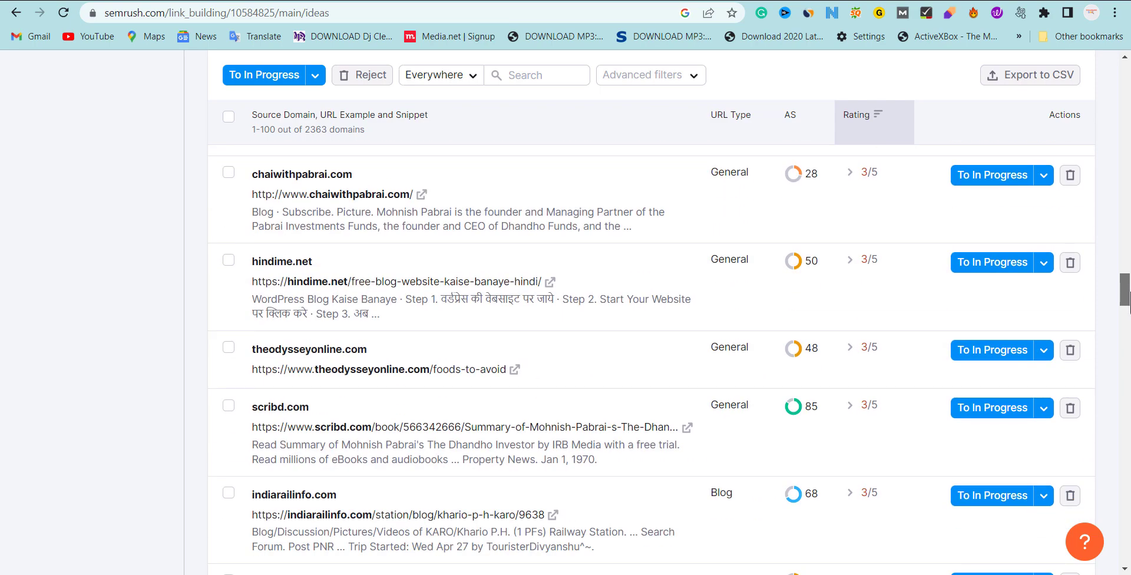
drag(1128, 297, 1128, 439)
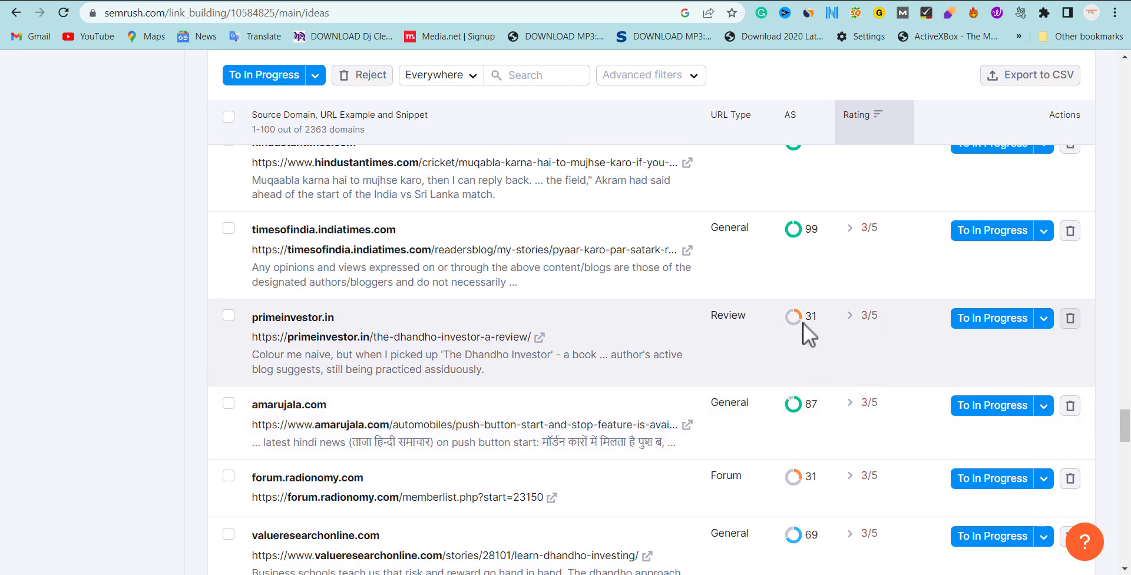
Step: Move the primeinvestor.in prospect to In Progress with the Guest post strategy and open the In Progress list
click(1044, 321)
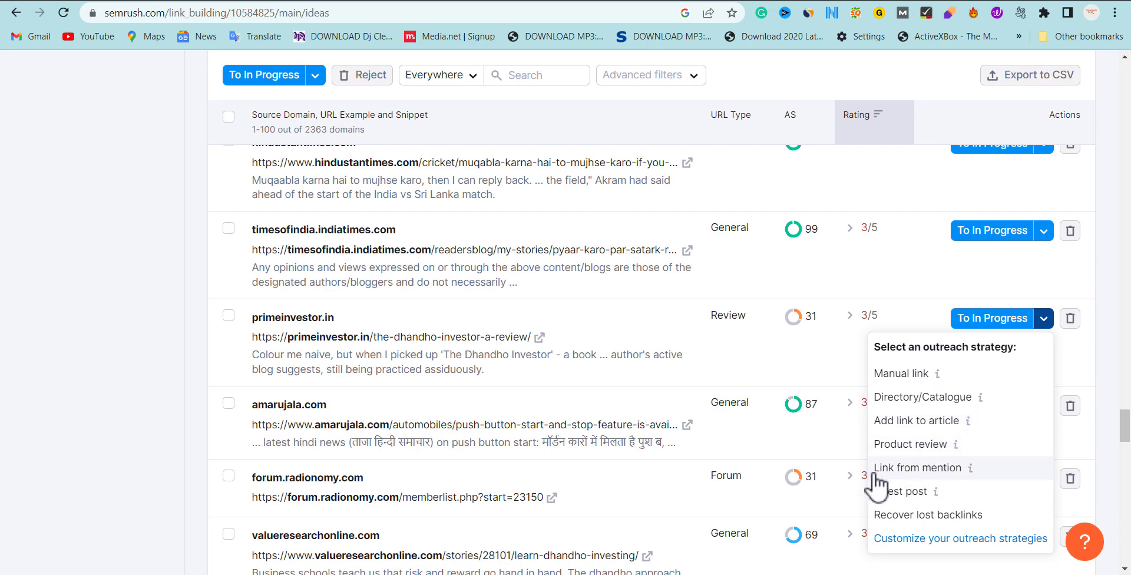
click(922, 496)
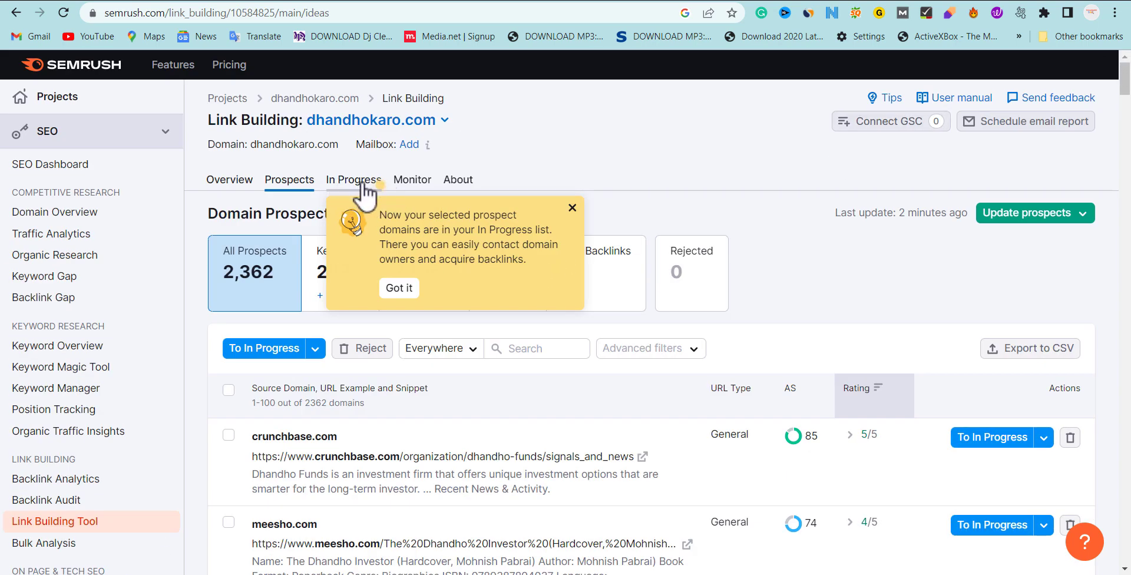
click(360, 186)
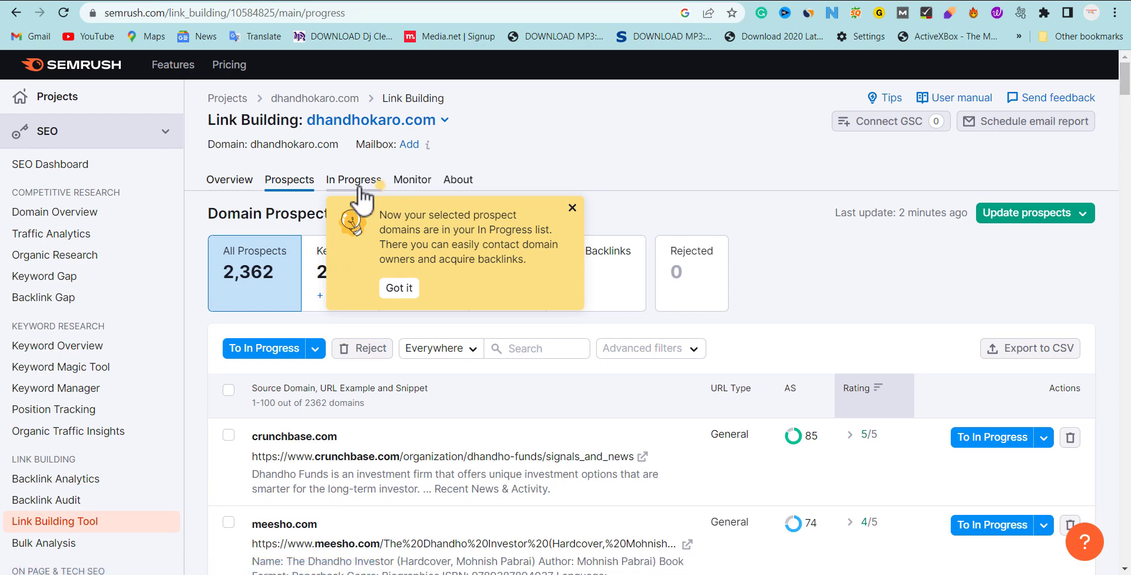
click(394, 286)
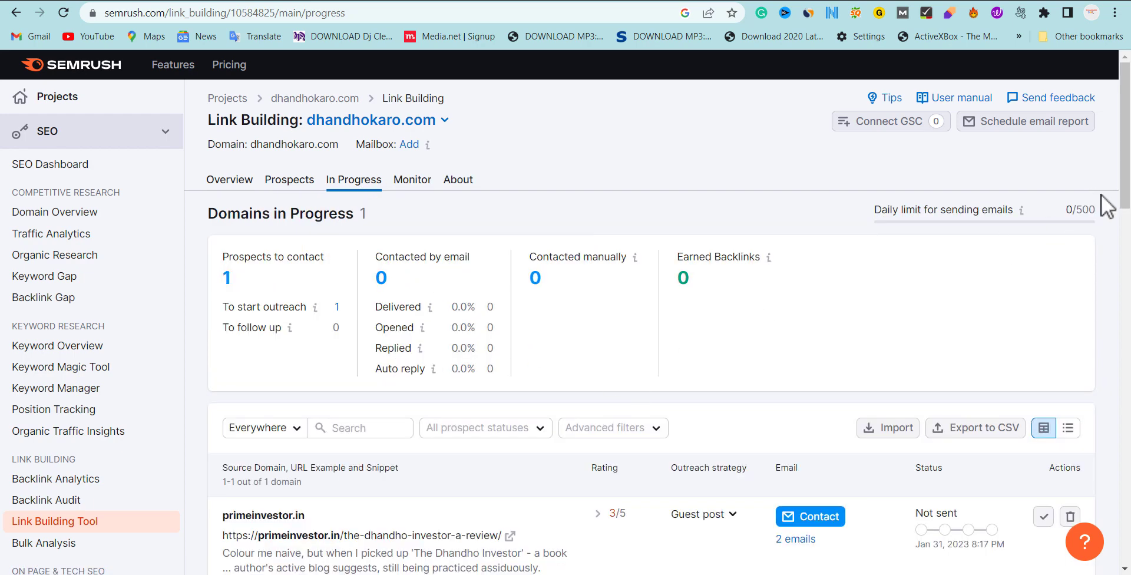
Step: Open the e-mail outreach form for primeinvestor.in and add both suggested contact addresses as recipients
scroll(1124, 201, down, 5)
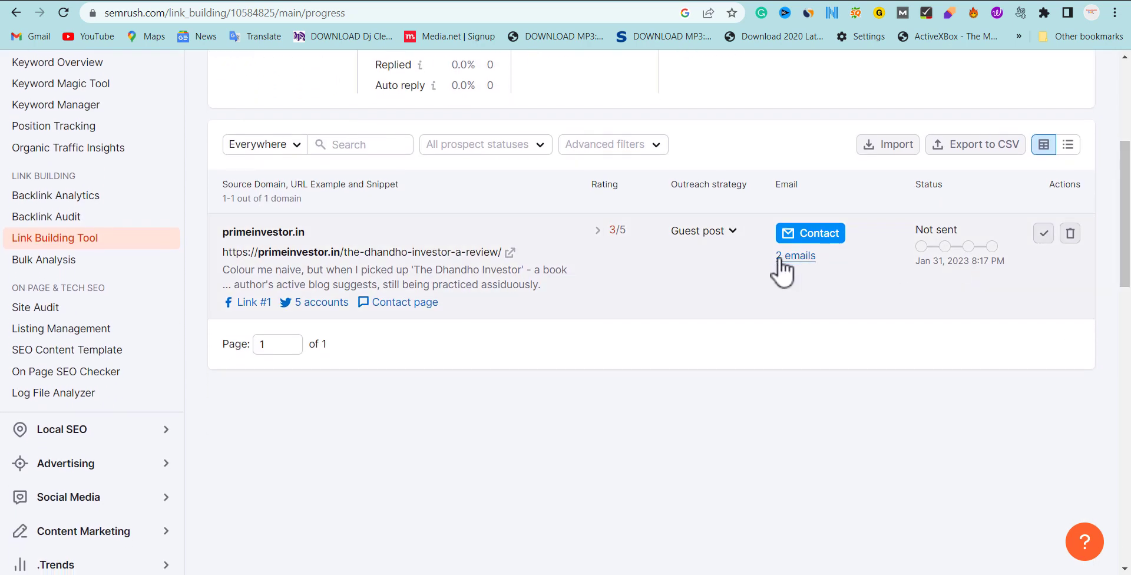
click(786, 257)
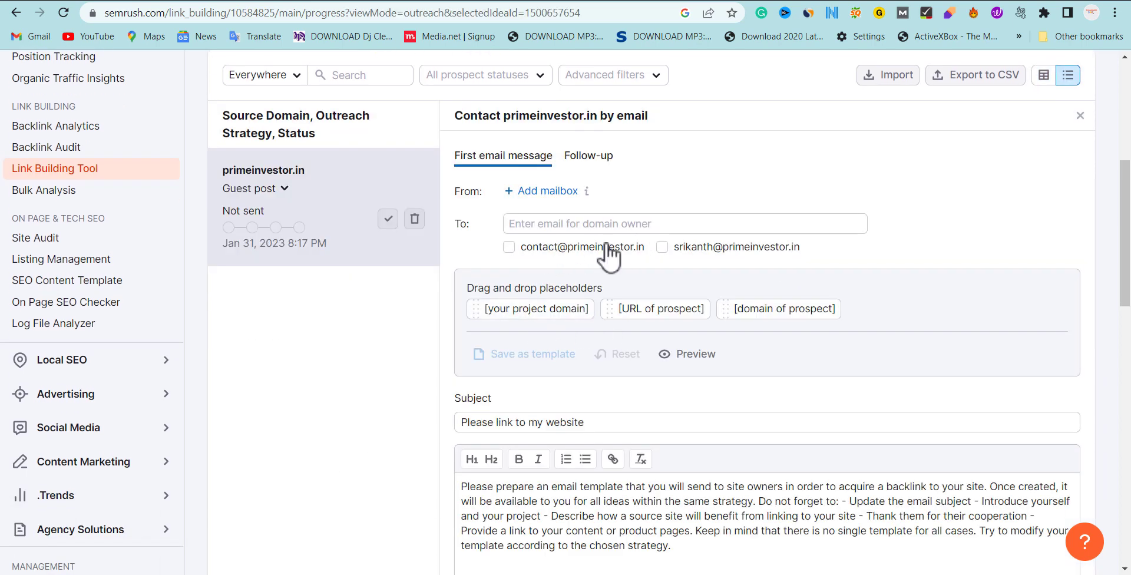
click(509, 247)
click(662, 247)
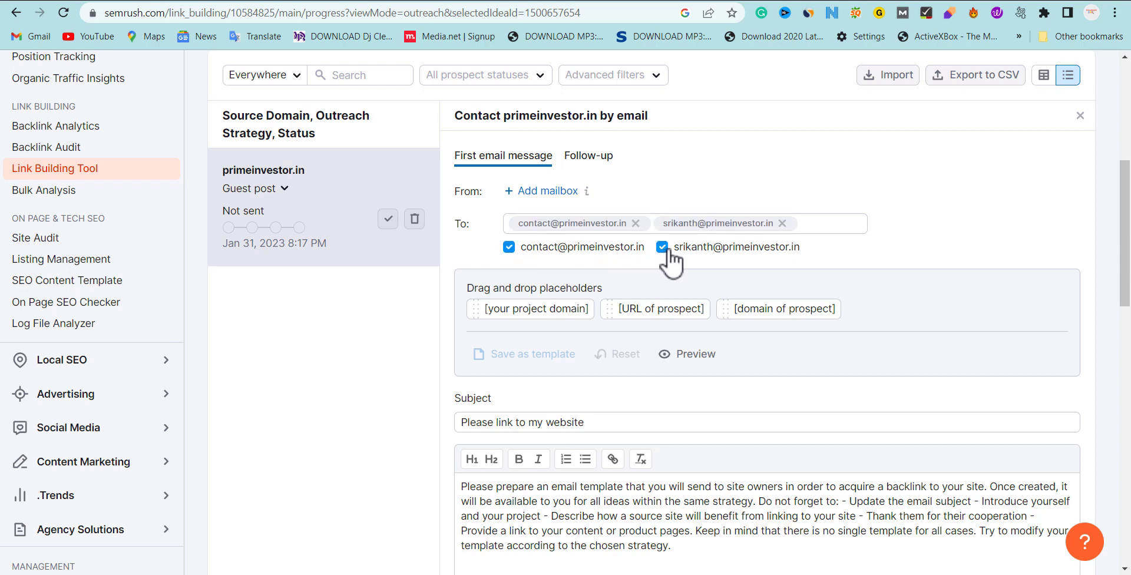
Step: Select the entire placeholder text in the body of the first outreach e-mail
drag(1124, 251, 1108, 323)
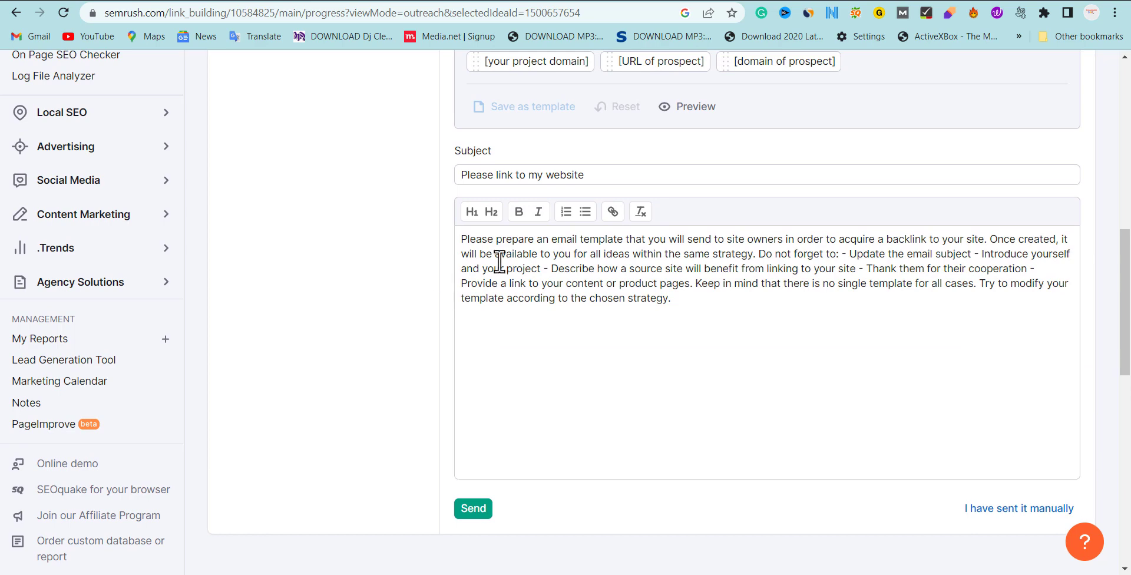
click(461, 238)
key(ctrl+a)
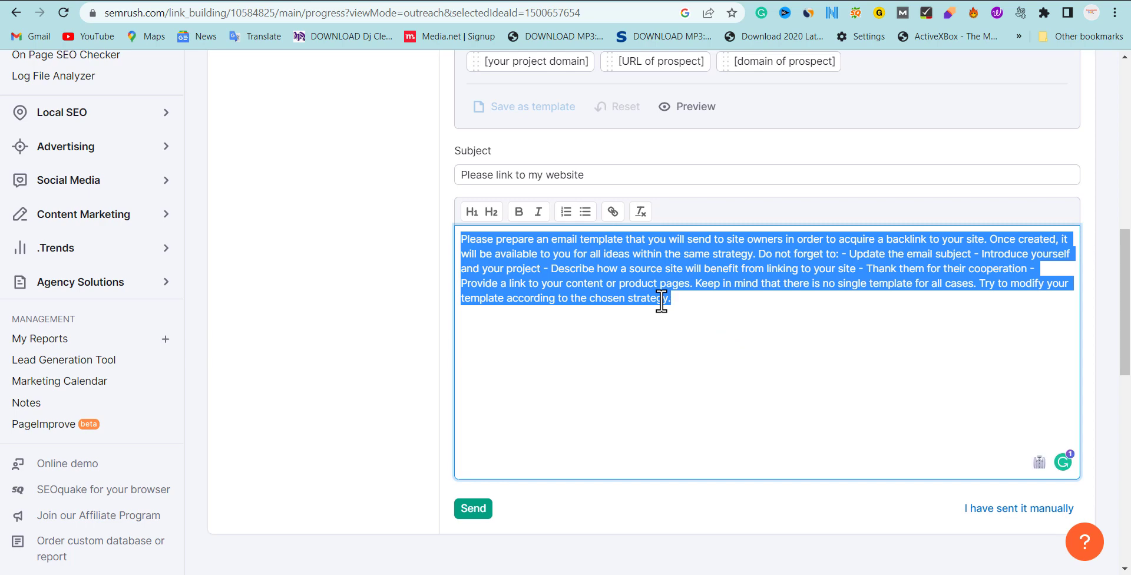
Step: Review the campaign's Overview and return to its list of domain prospects
drag(1125, 359, 1112, 179)
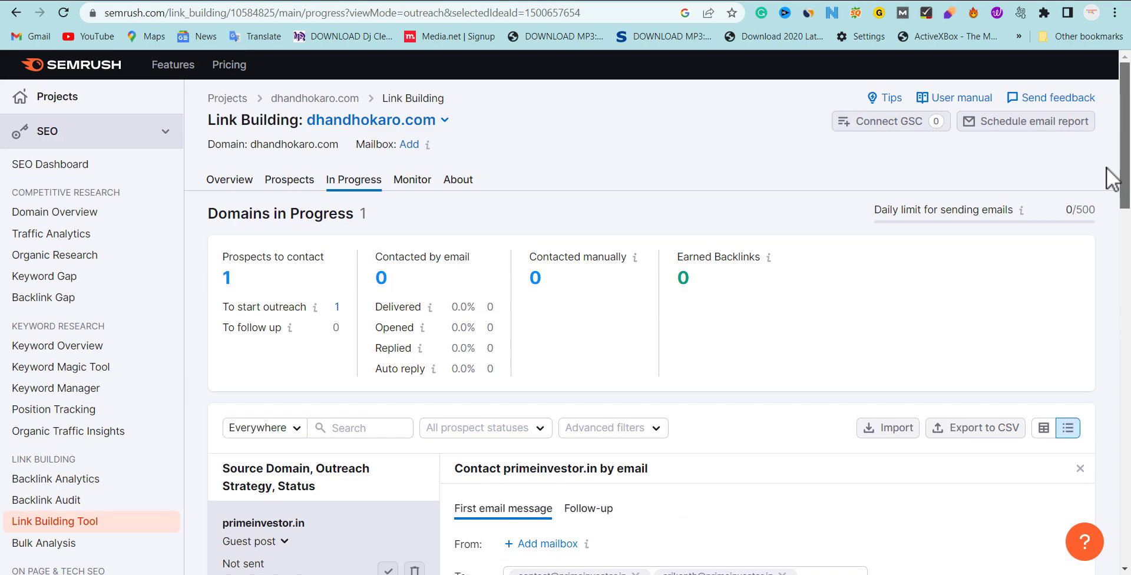
click(219, 188)
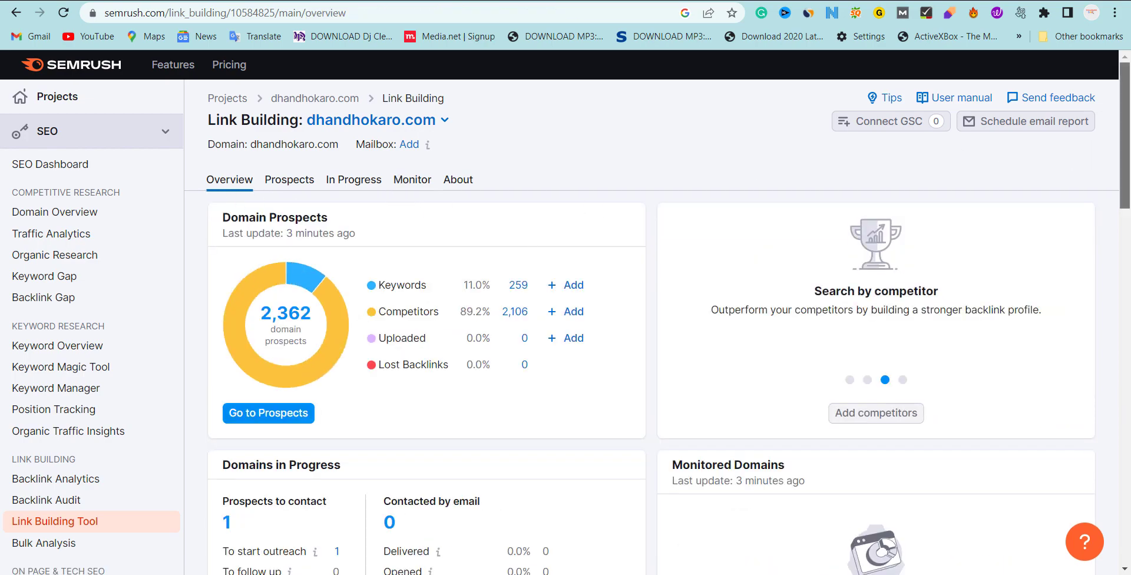
drag(1125, 172, 1122, 135)
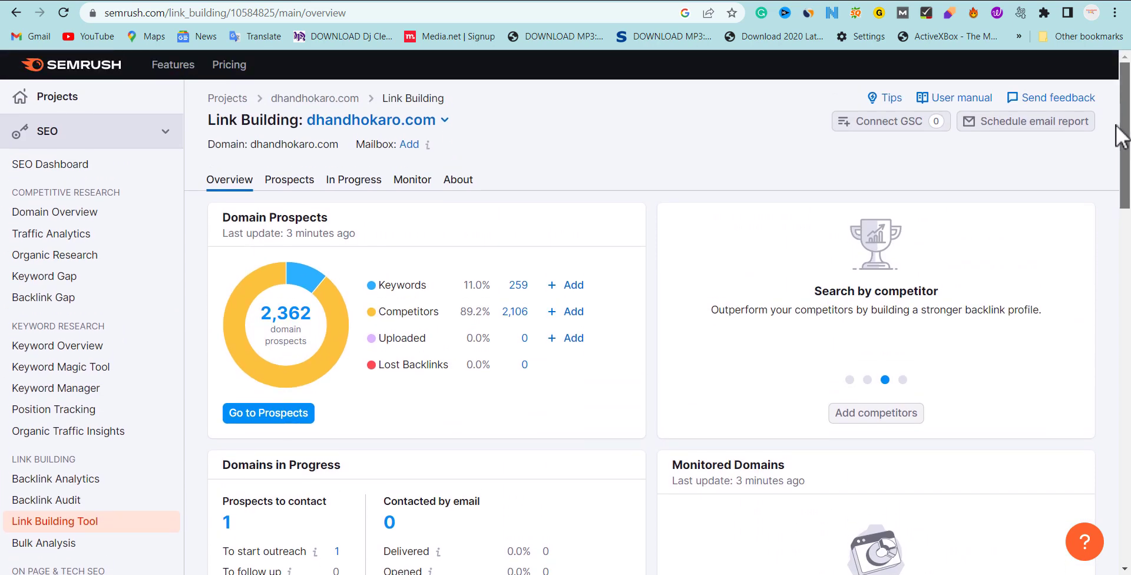
click(299, 189)
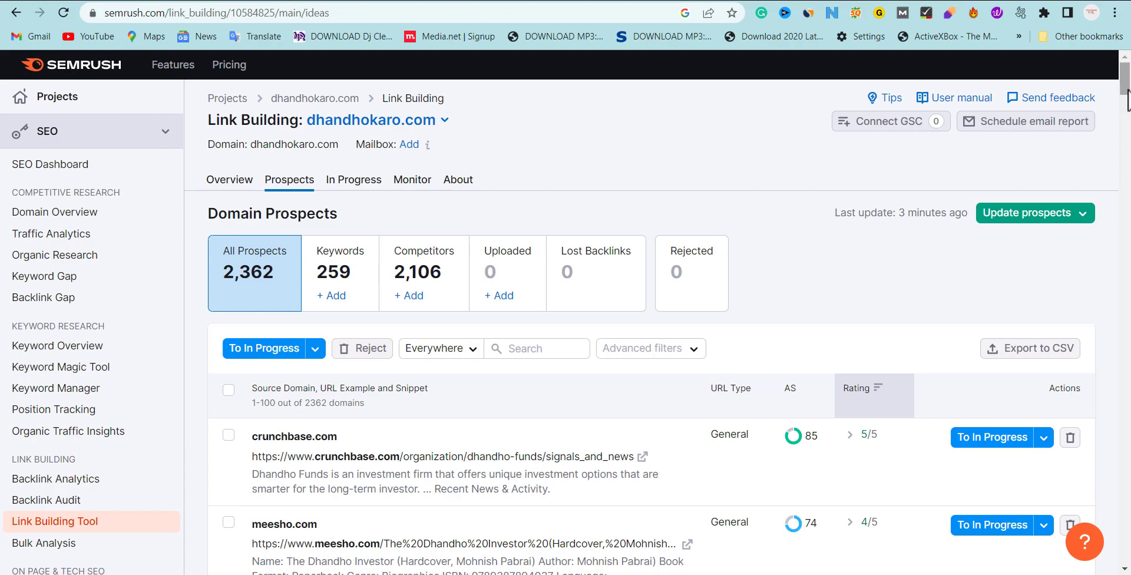
drag(1129, 100, 1093, 100)
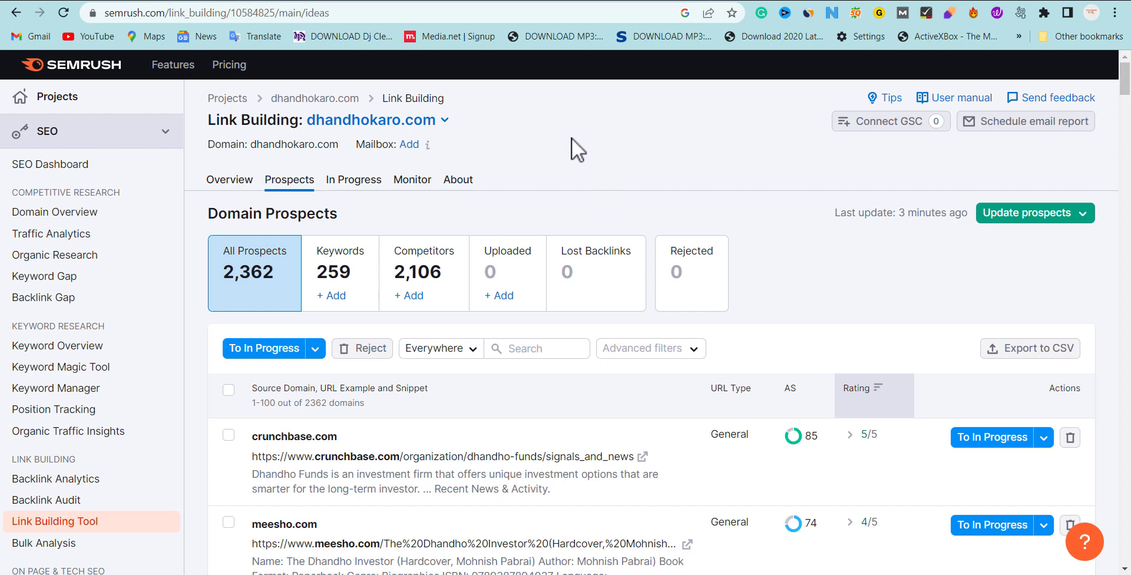
Step: Switch to the open Beebom article on Medium alternatives and look through it
key(ctrl+Tab)
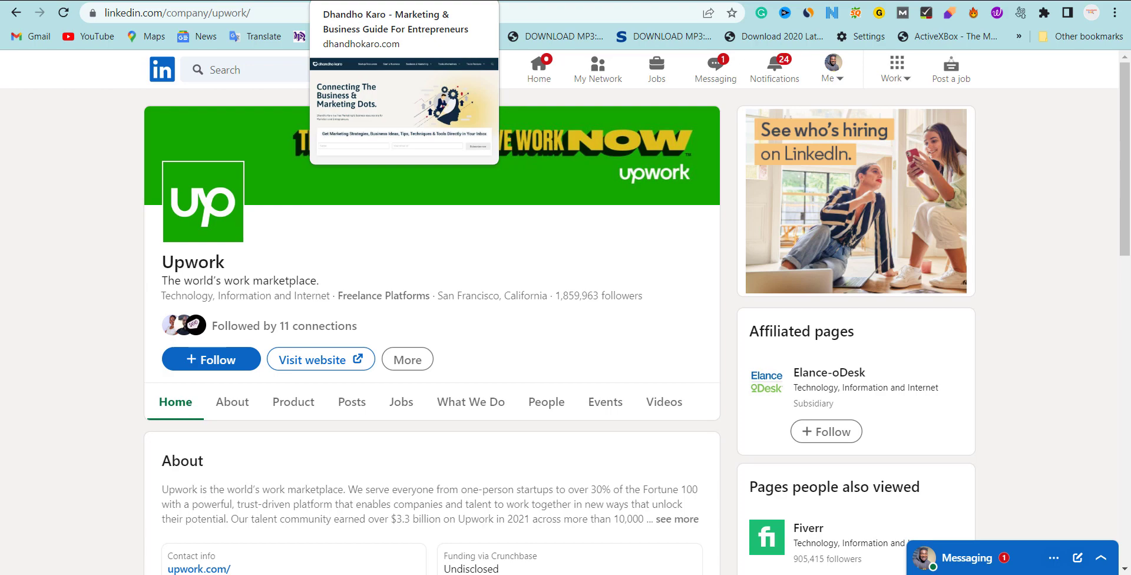
click(265, 3)
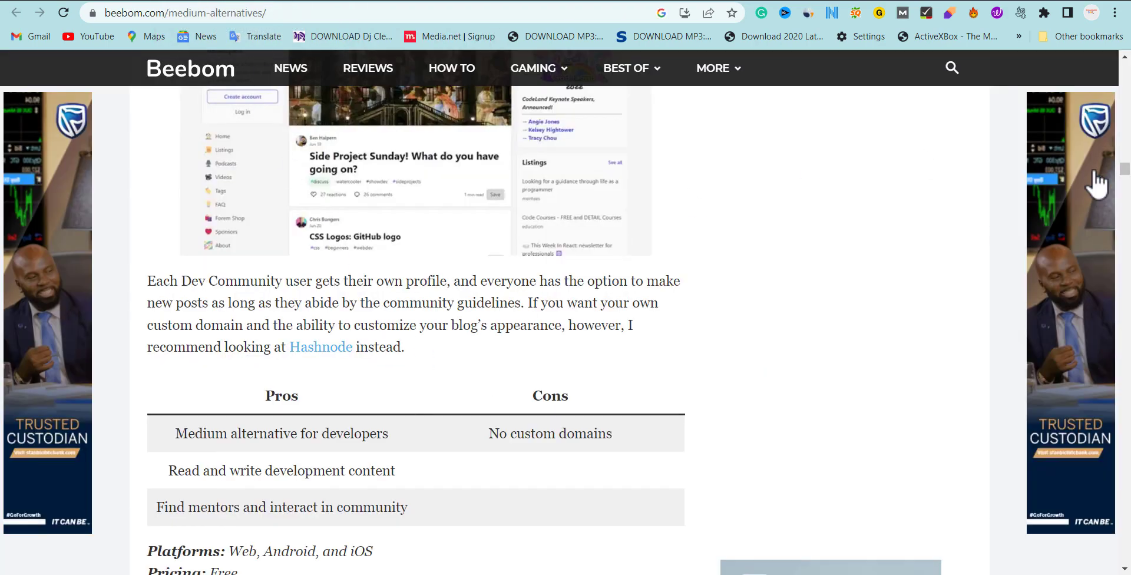
drag(1125, 169, 1128, 468)
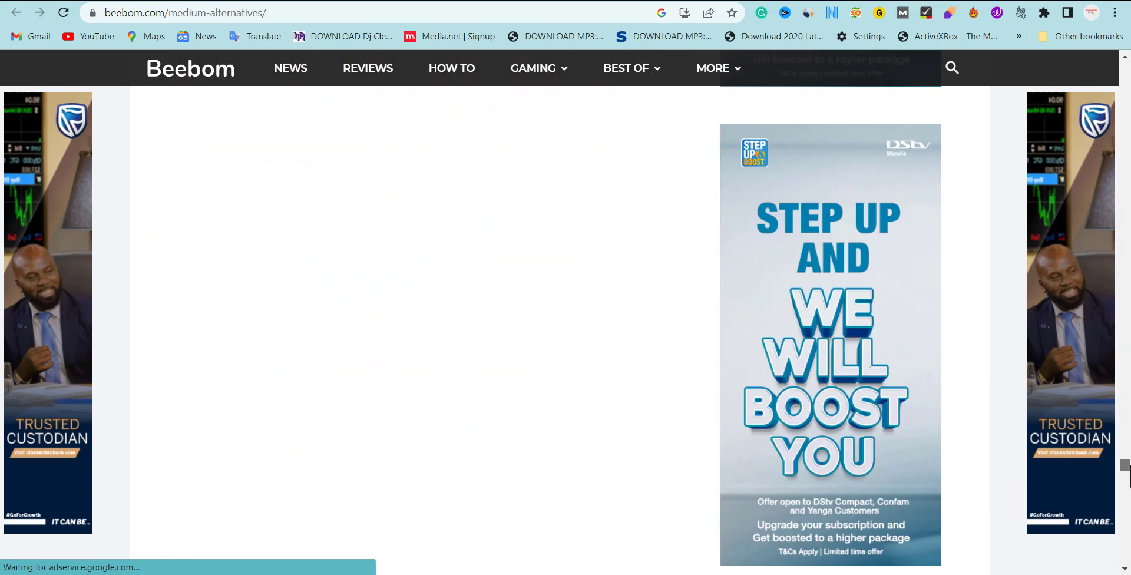